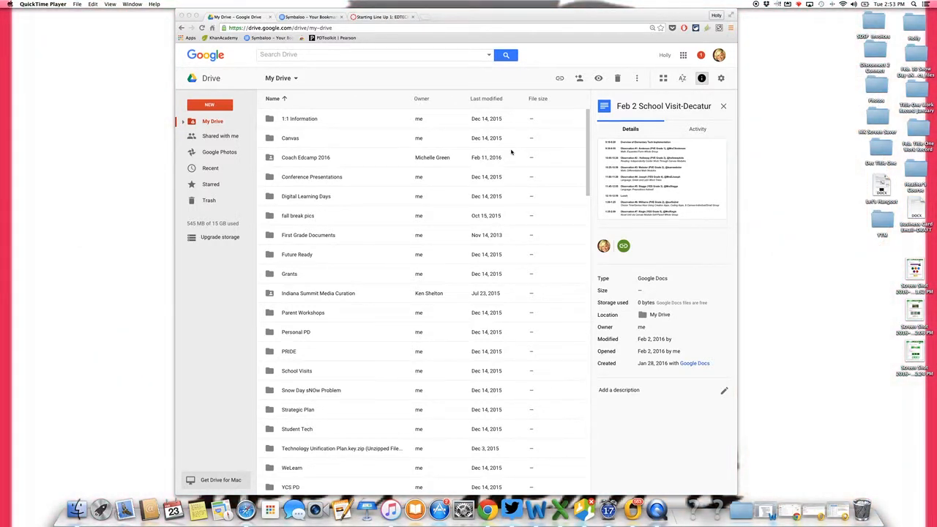
{"action": "scroll", "coordinate": [335, 312], "scroll_direction": "down", "scroll_amount": 10}
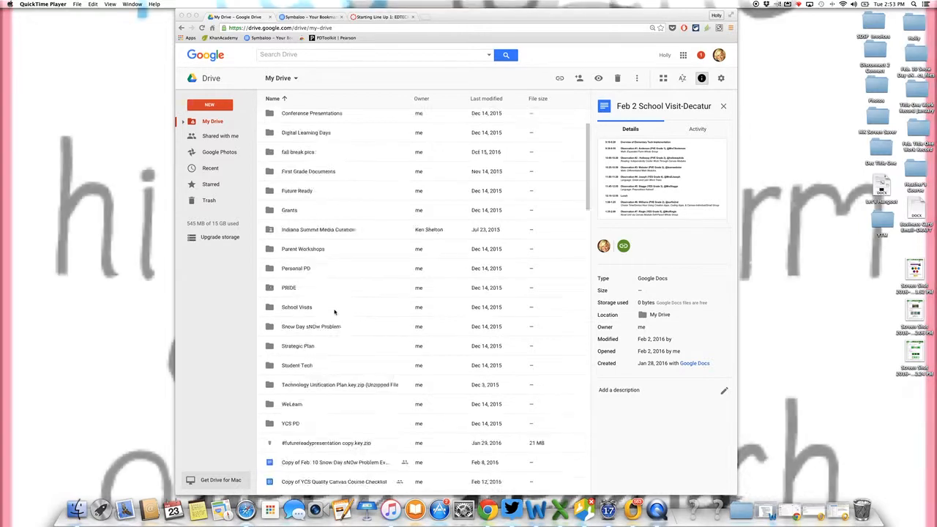
{"action": "scroll", "coordinate": [334, 312], "scroll_direction": "up", "scroll_amount": 2}
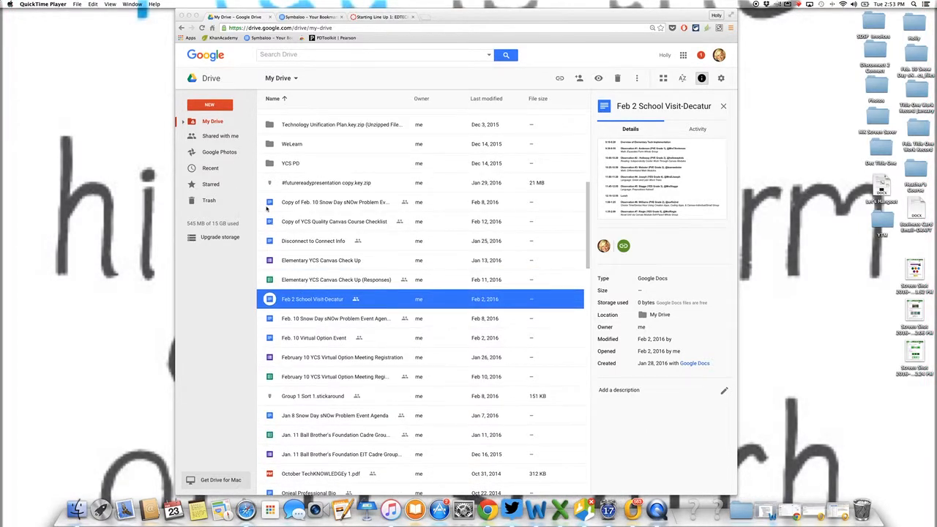
{"action": "scroll", "coordinate": [312, 259], "scroll_direction": "down", "scroll_amount": 3}
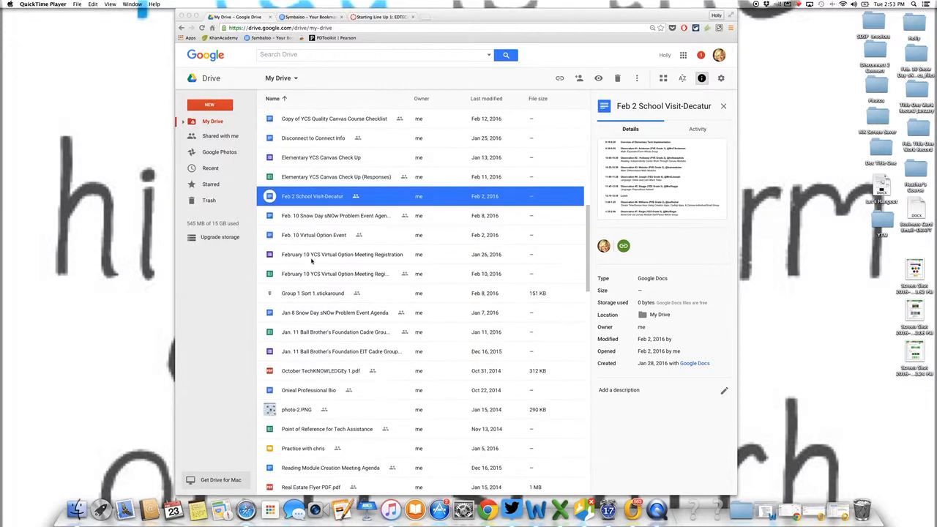
{"action": "scroll", "coordinate": [312, 260], "scroll_direction": "up", "scroll_amount": 1}
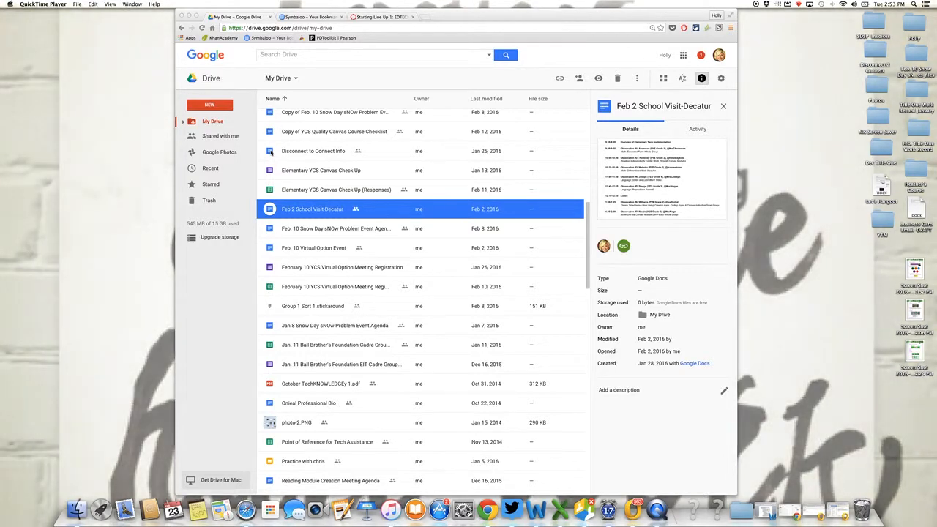
{"action": "scroll", "coordinate": [270, 152], "scroll_direction": "up", "scroll_amount": 10}
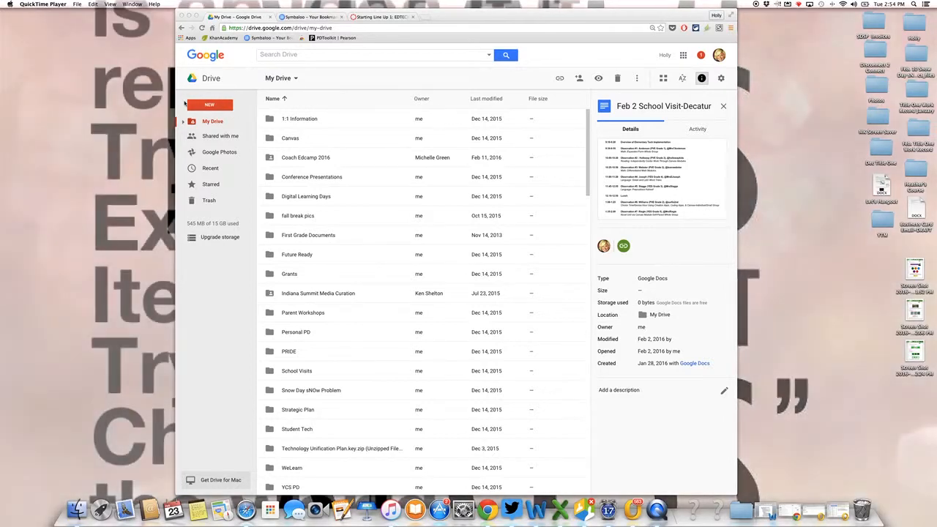
Create a new blank Google Docs document in My Drive.
{"action": "left_click", "coordinate": [199, 107]}
{"action": "left_click", "coordinate": [202, 106]}
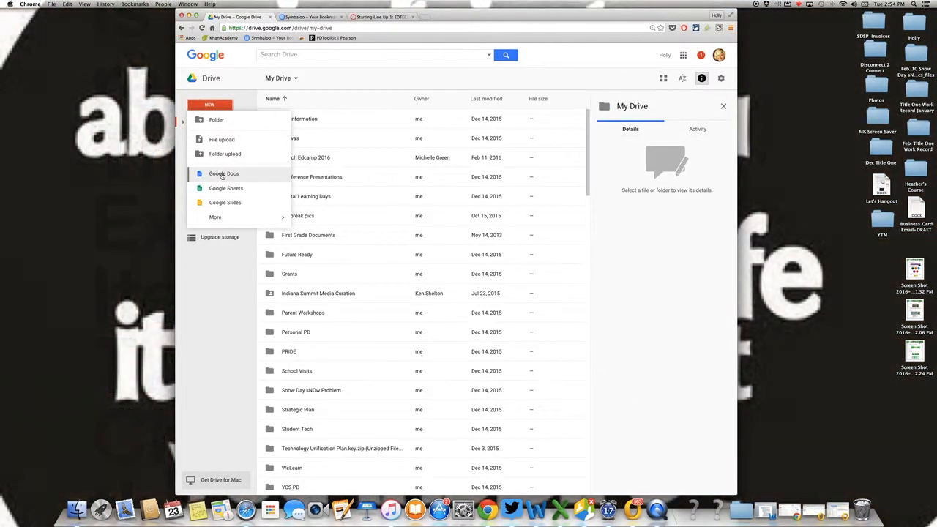
{"action": "left_click", "coordinate": [222, 173]}
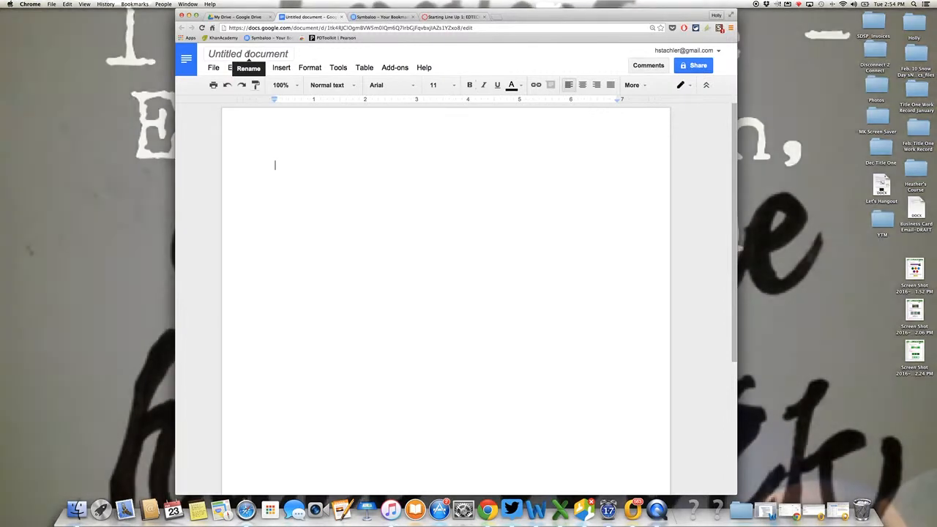
Rename the untitled document as "Example Google Doc".
{"action": "left_click", "coordinate": [247, 55]}
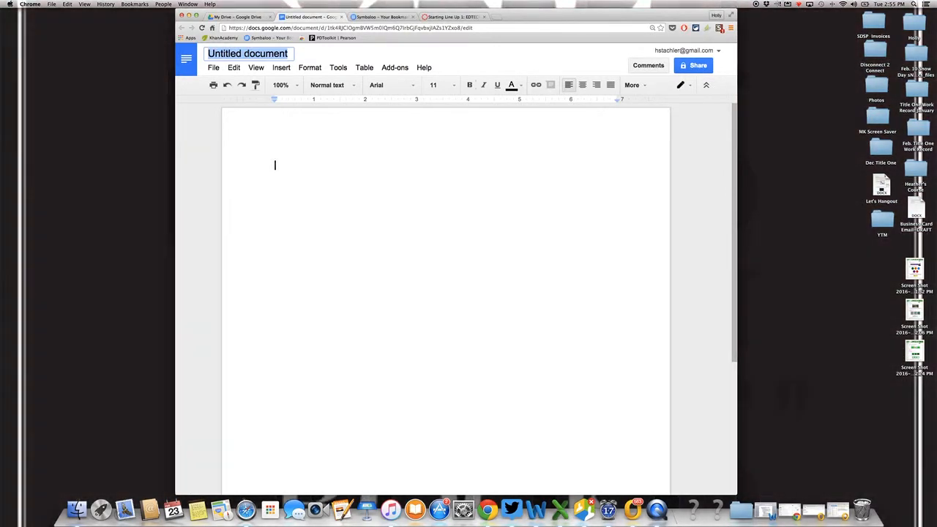
{"action": "type", "text": "Exa"}
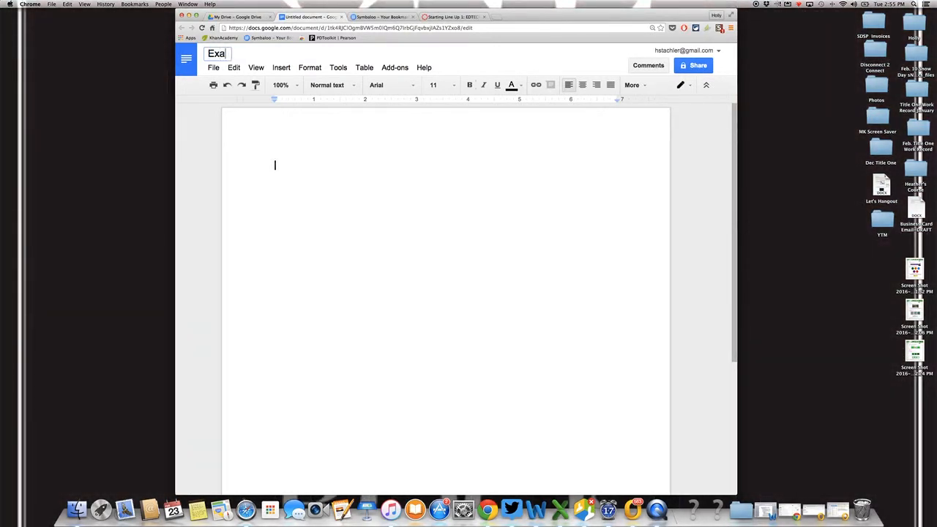
{"action": "type", "text": "mple Google"}
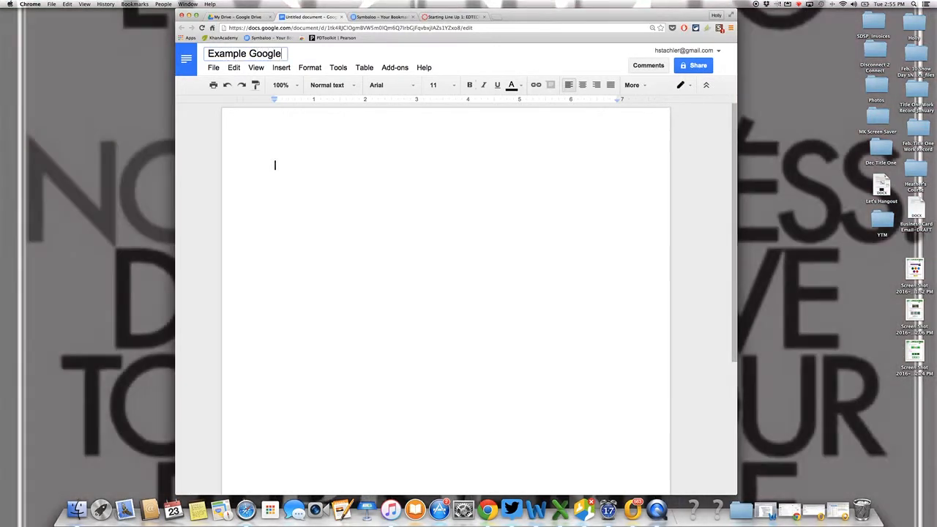
{"action": "type", "text": " Doc"}
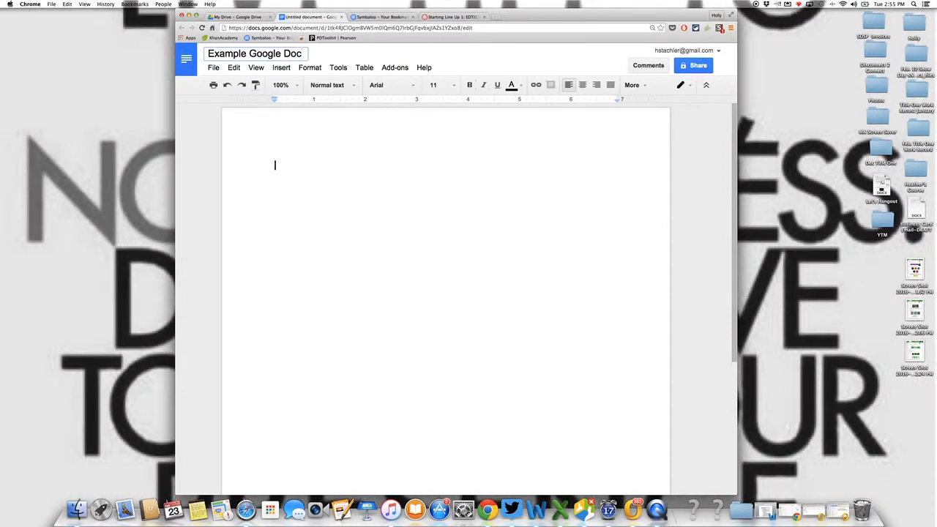
{"action": "key", "text": "Return"}
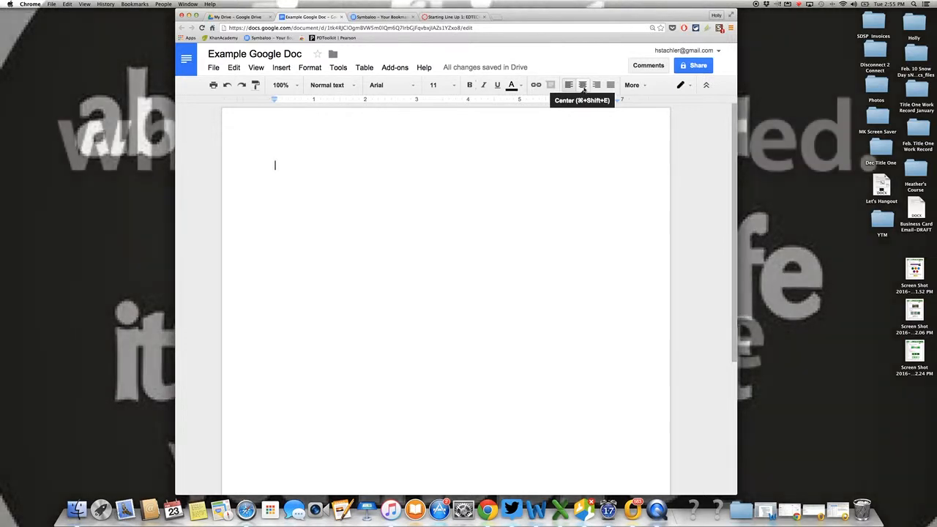
Enter the centred title "YMS English Department Meeting" on the first line and start a new line below it.
{"action": "left_click", "coordinate": [583, 85]}
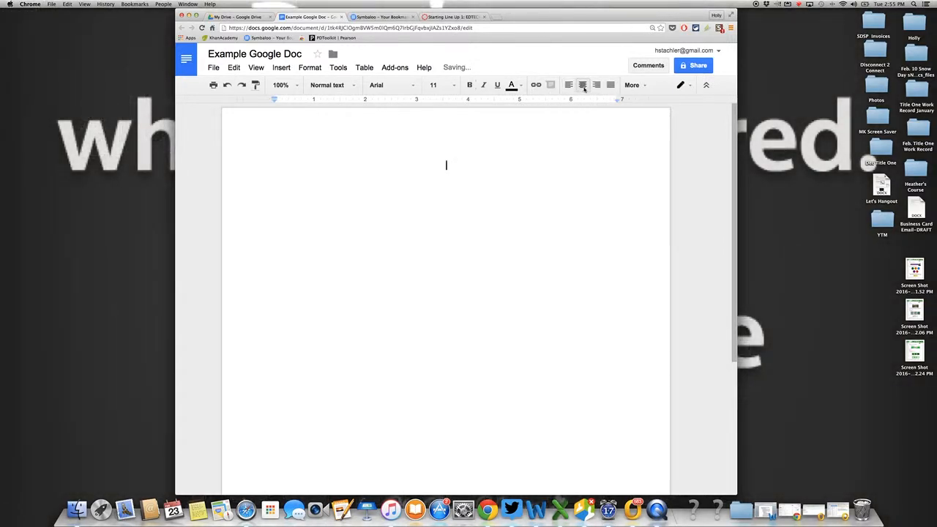
{"action": "type", "text": "YMS English Depar"}
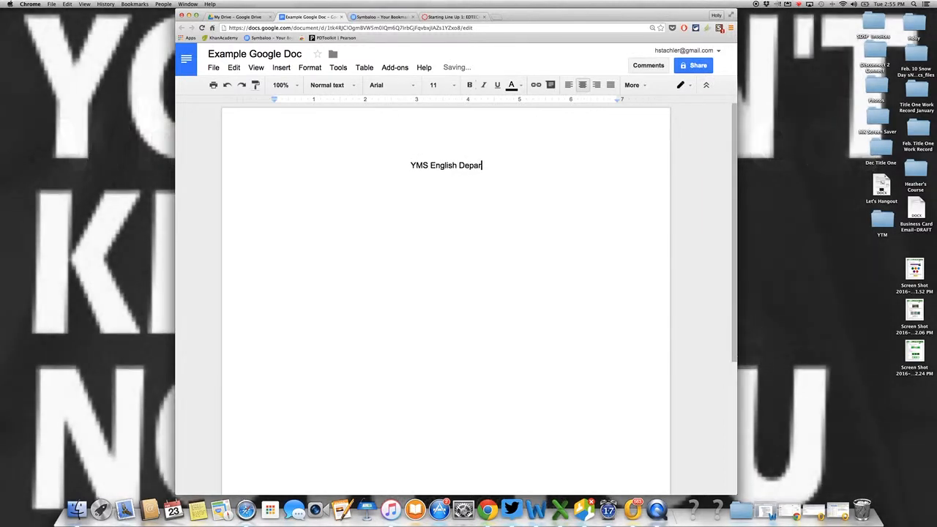
{"action": "type", "text": "tment "}
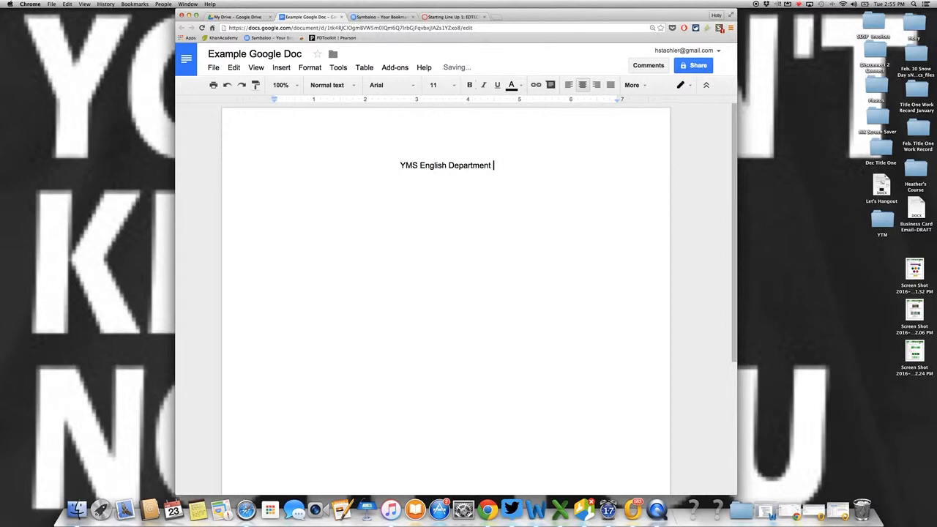
{"action": "type", "text": "Mee"}
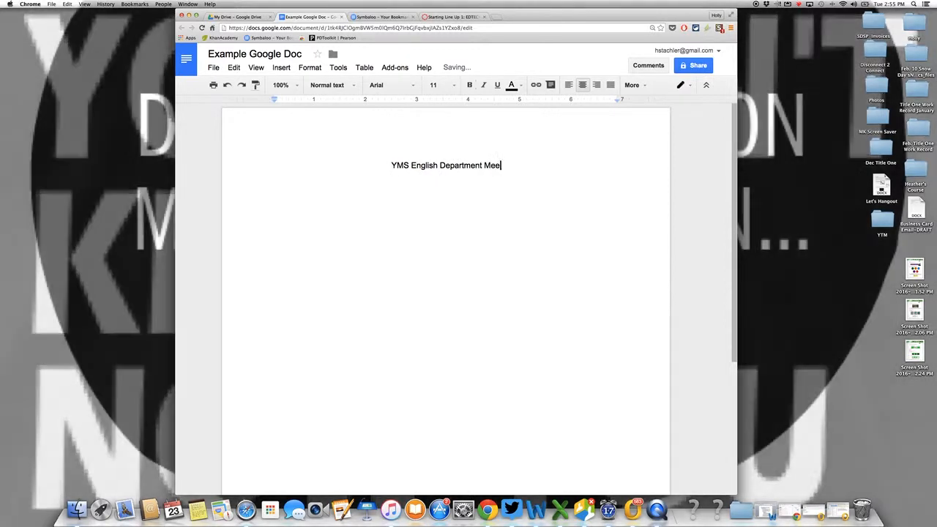
{"action": "type", "text": "ting"}
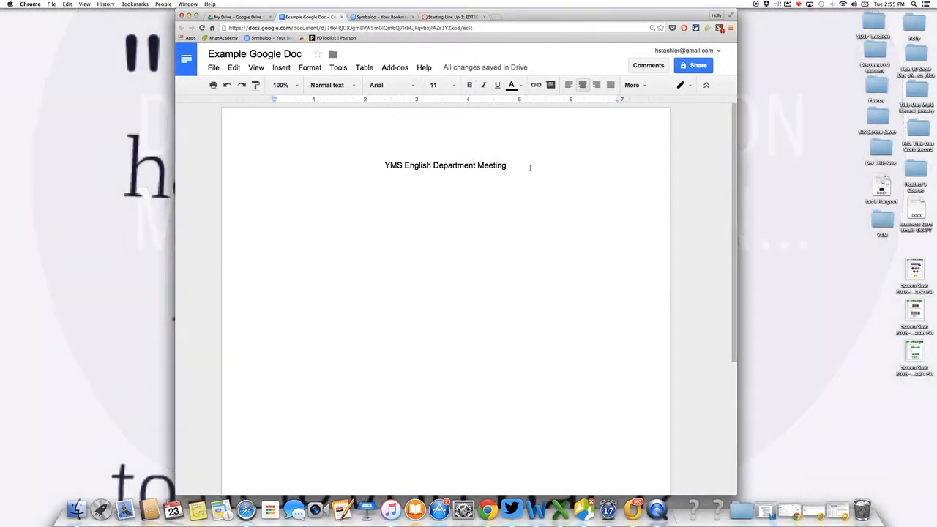
{"action": "left_click", "coordinate": [530, 167]}
{"action": "key", "text": "Return"}
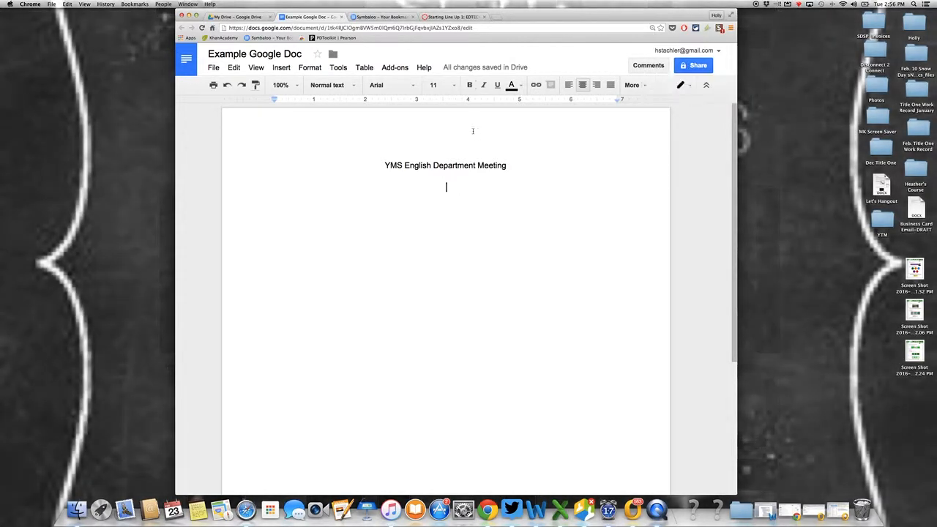
Format the title "YMS English Department Meeting" with font size 18 and dark green text.
{"action": "left_click_drag", "start_coordinate": [385, 166], "coordinate": [523, 164]}
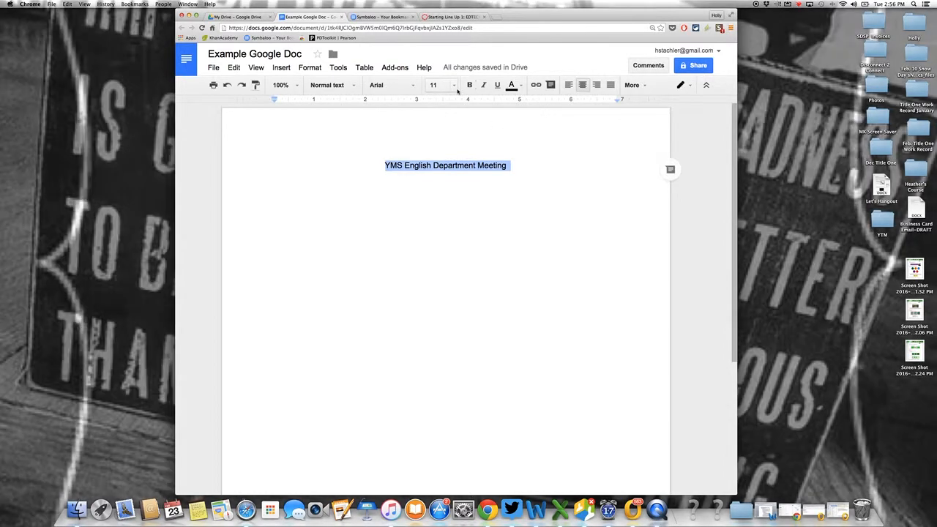
{"action": "left_click", "coordinate": [455, 86]}
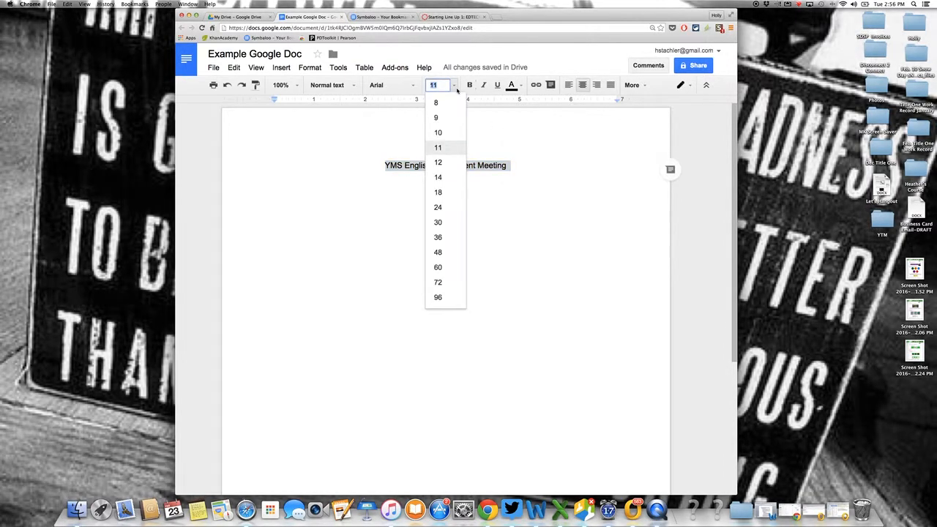
{"action": "left_click", "coordinate": [439, 192]}
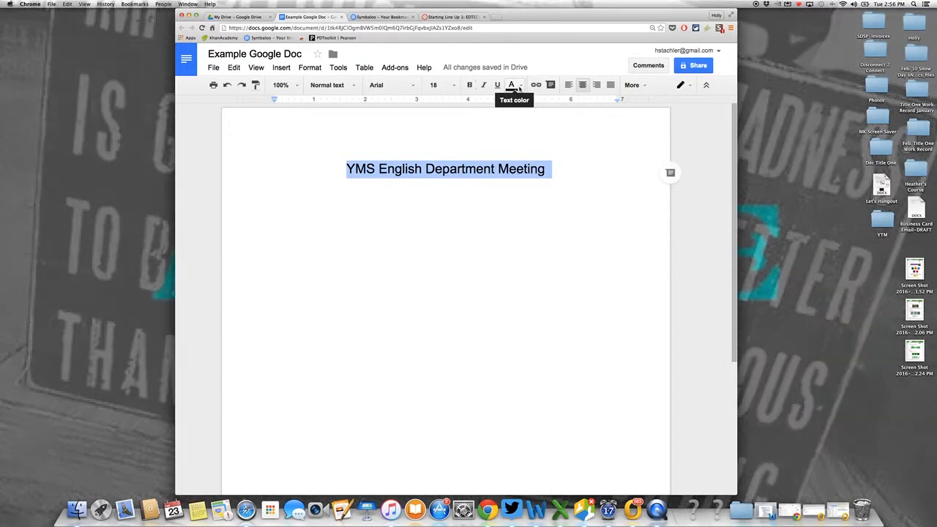
{"action": "left_click", "coordinate": [517, 86]}
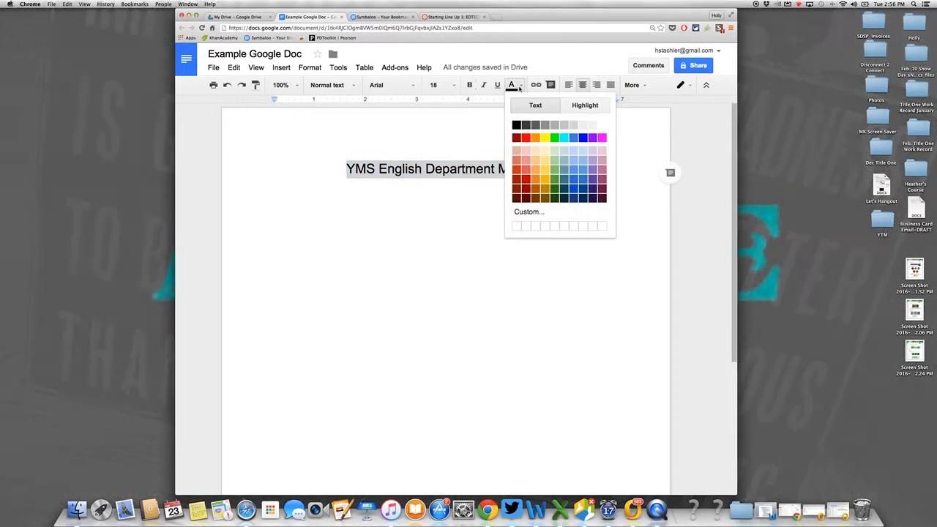
{"action": "left_click", "coordinate": [554, 188]}
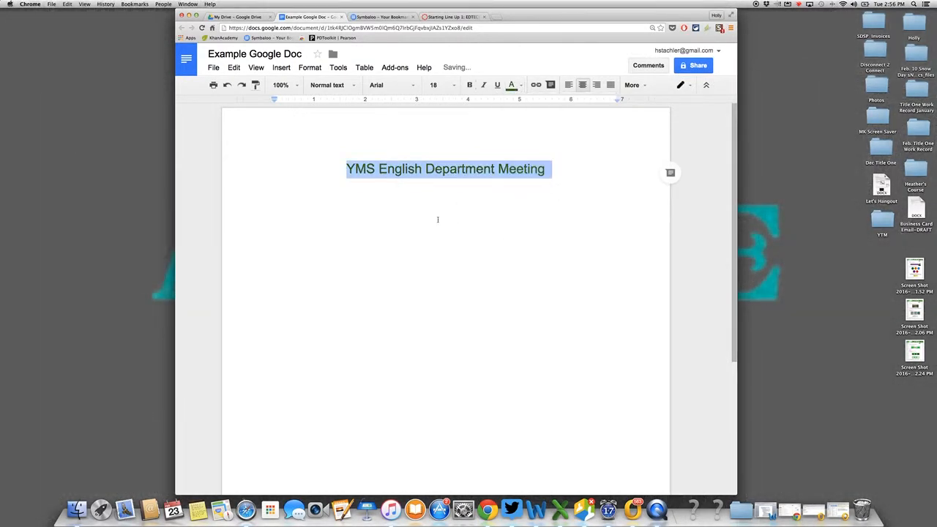
{"action": "left_click", "coordinate": [440, 218]}
Add the left-aligned agenda item "Upcoming Field Trip" below the title, followed by a blank line.
{"action": "left_click", "coordinate": [551, 168]}
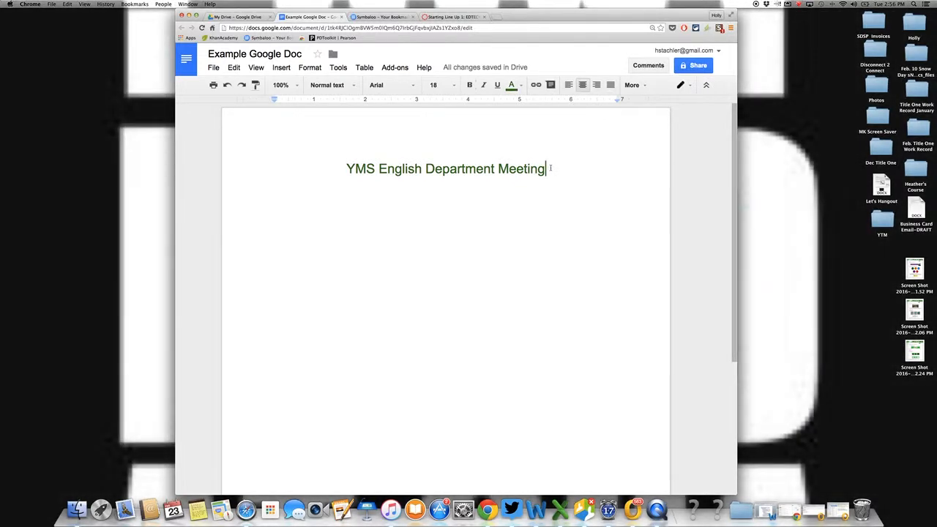
{"action": "key", "text": "Return"}
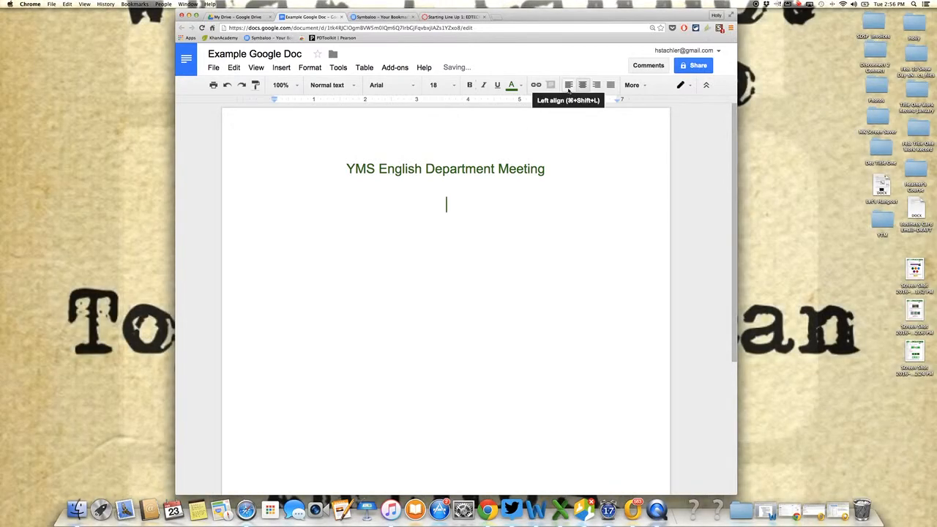
{"action": "left_click", "coordinate": [569, 87]}
{"action": "type", "text": "U"}
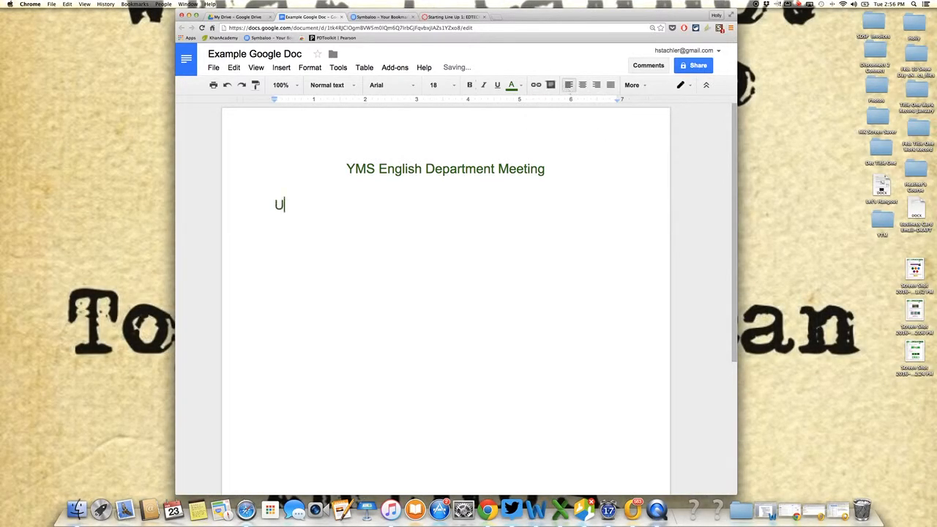
{"action": "type", "text": "pcoming Fiel"}
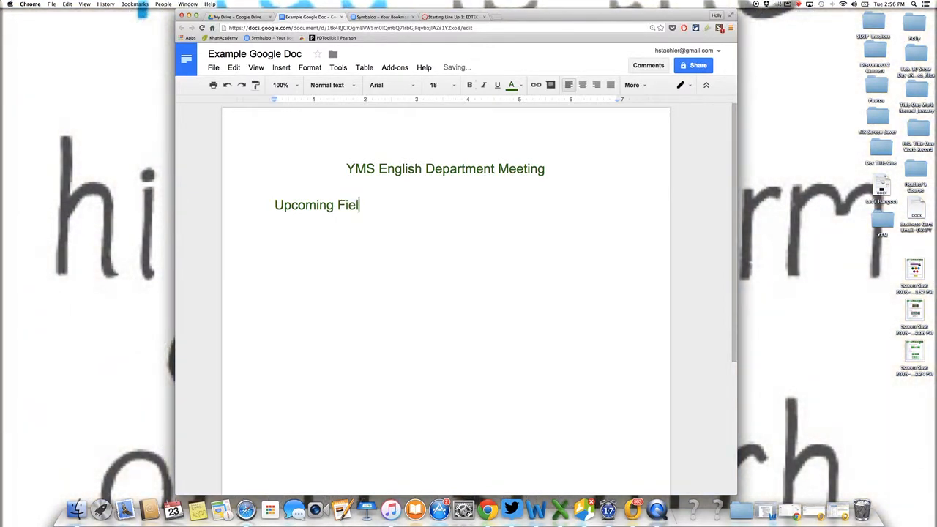
{"action": "type", "text": "d Trip"}
{"action": "key", "text": "Return"}
{"action": "key", "text": "Return"}
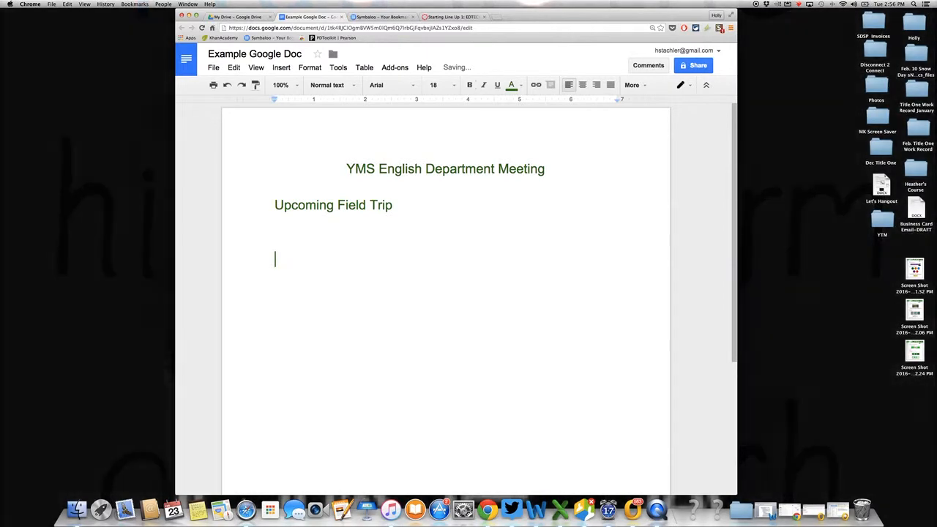
Add the agenda items "Data" and "Next Meeting" below the field trip item, separated by a blank line.
{"action": "type", "text": "Data"}
{"action": "key", "text": "Return"}
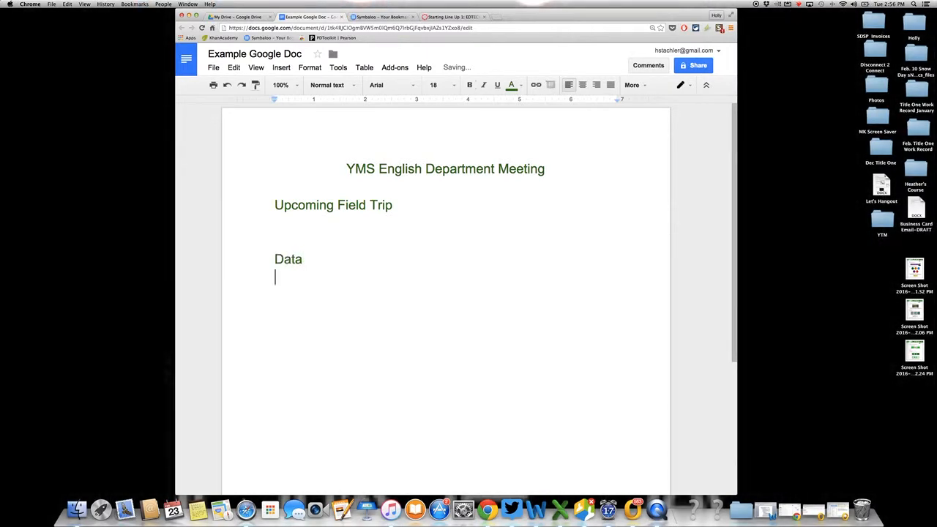
{"action": "key", "text": "Return"}
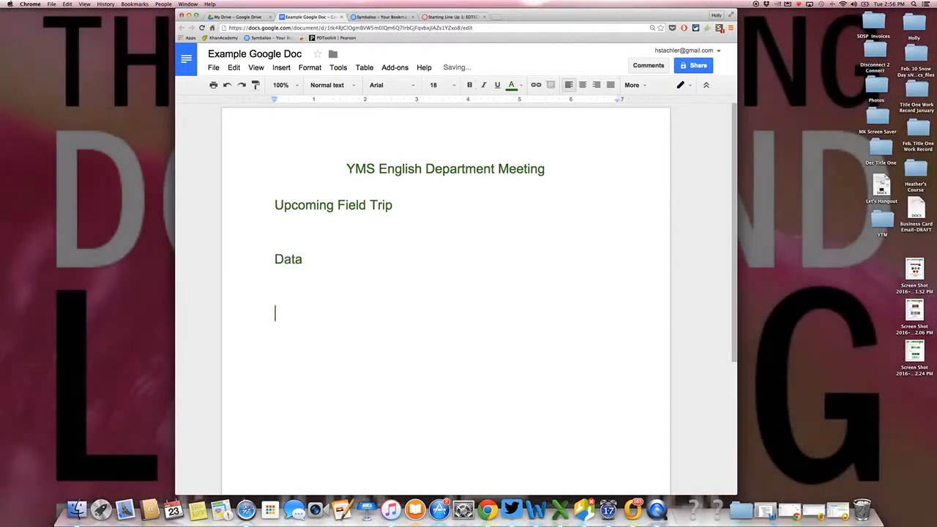
{"action": "type", "text": "Next Meeti"}
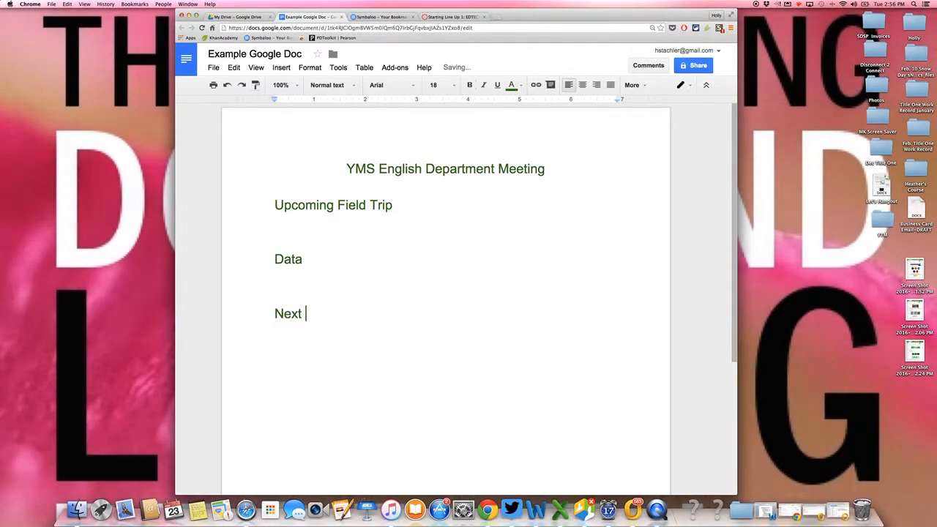
{"action": "type", "text": "ng"}
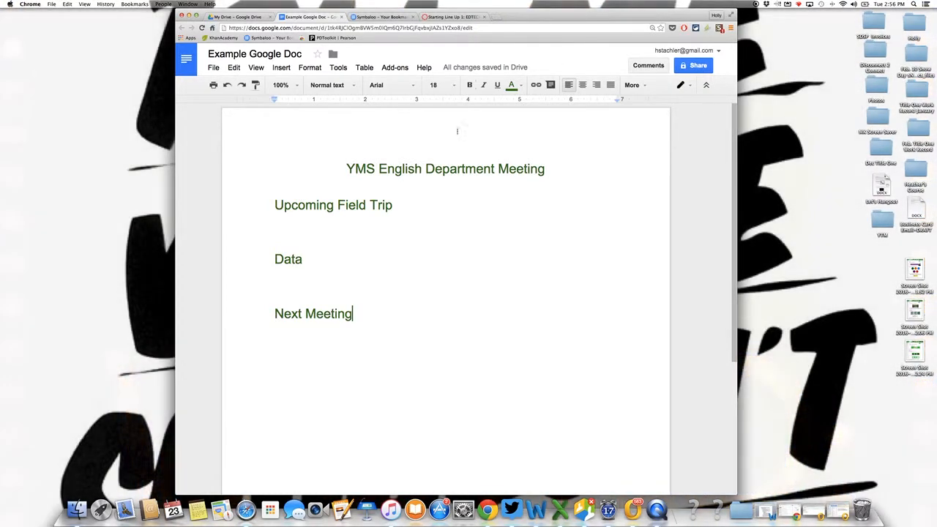
Turn on link sharing for the document and let anyone with the link edit.
{"action": "left_click", "coordinate": [688, 65]}
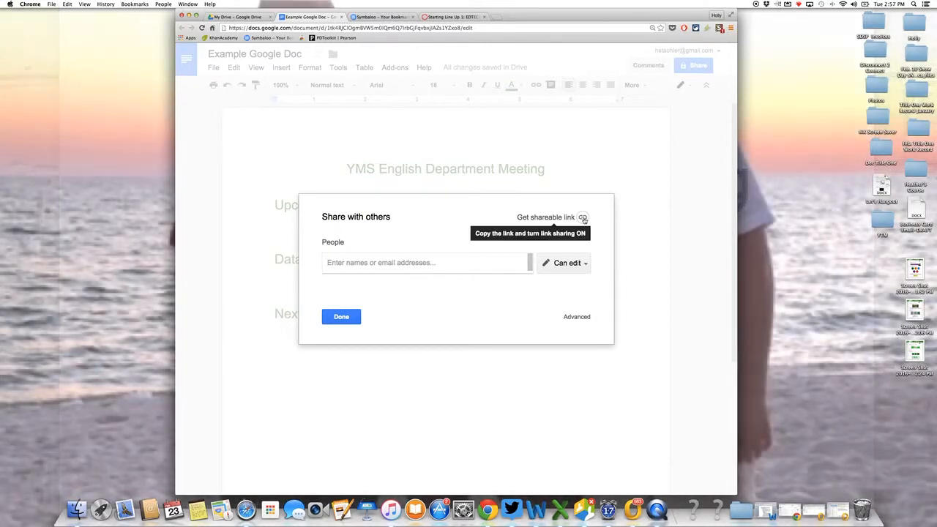
{"action": "left_click", "coordinate": [583, 217]}
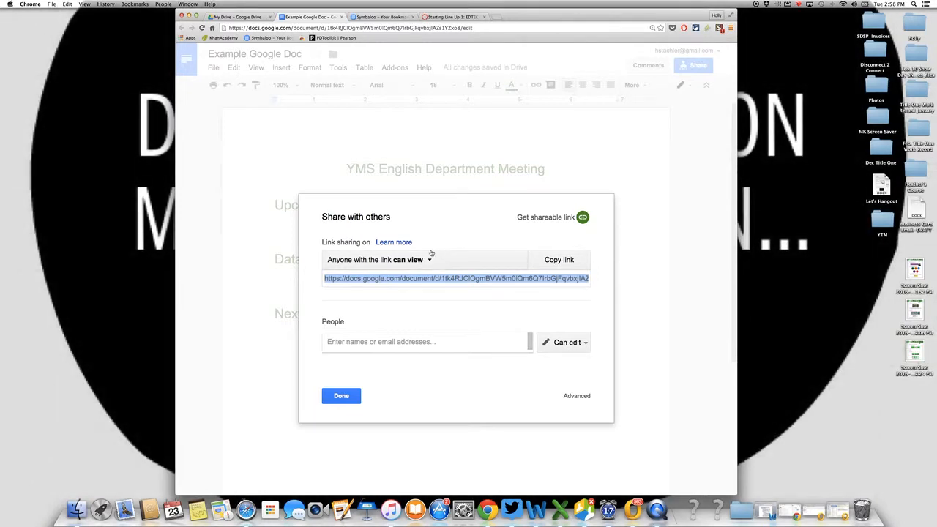
{"action": "left_click", "coordinate": [428, 260]}
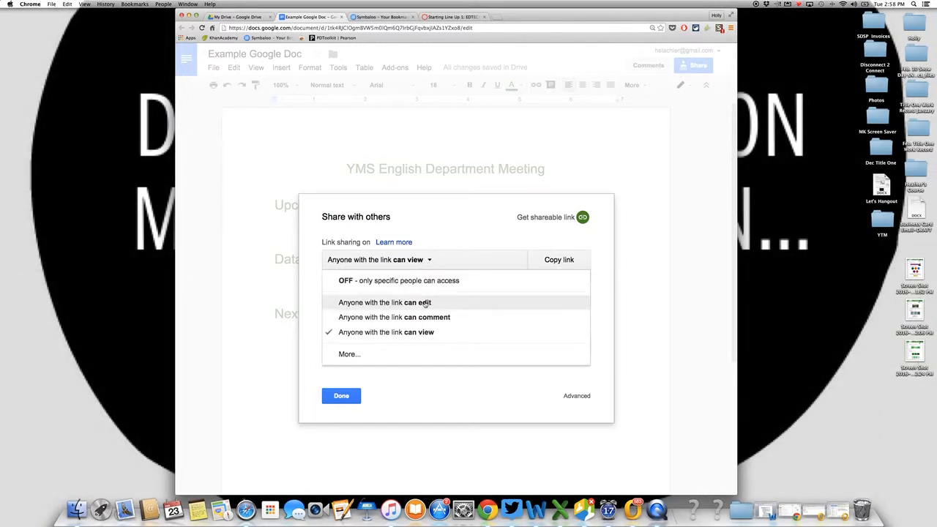
{"action": "left_click", "coordinate": [419, 302]}
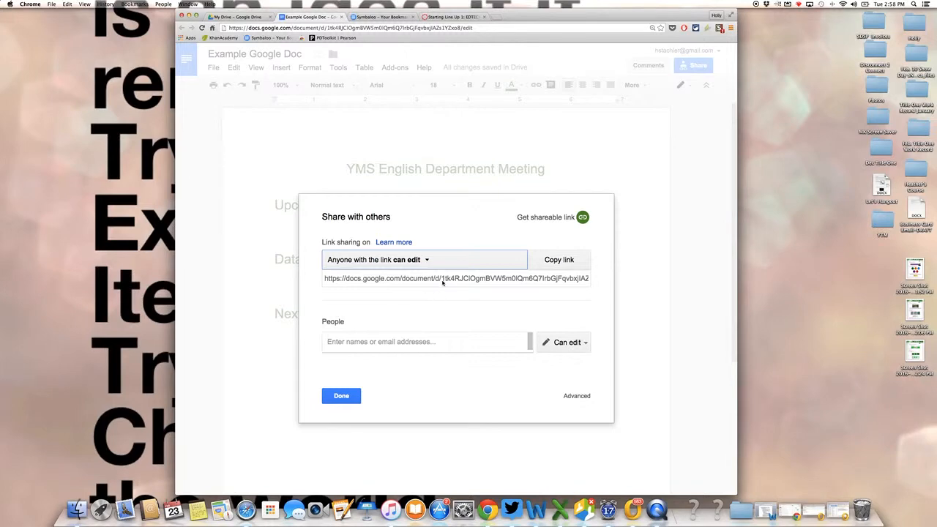
Copy the sharing link, switch to the Outlook draft "Google URL" to send it on its own line, and close the document's sharing settings.
{"action": "left_click", "coordinate": [442, 280]}
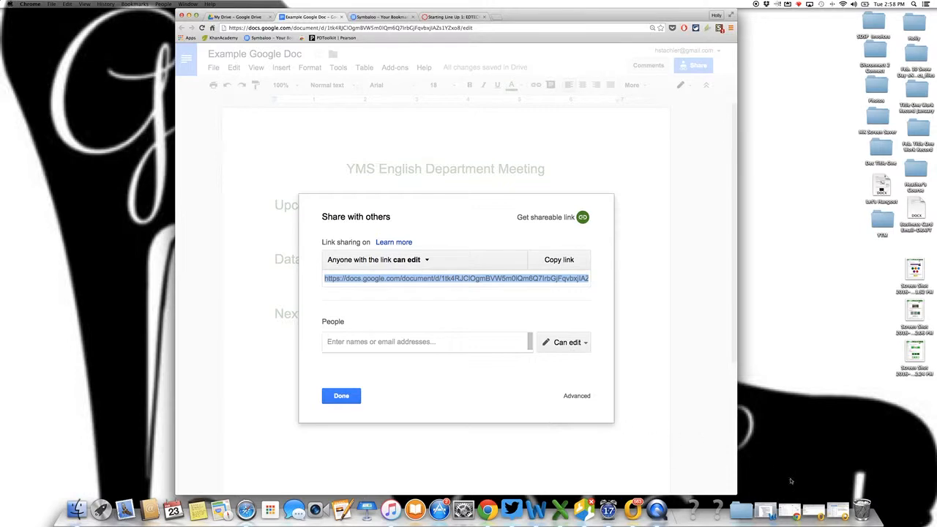
{"action": "left_click", "coordinate": [813, 510]}
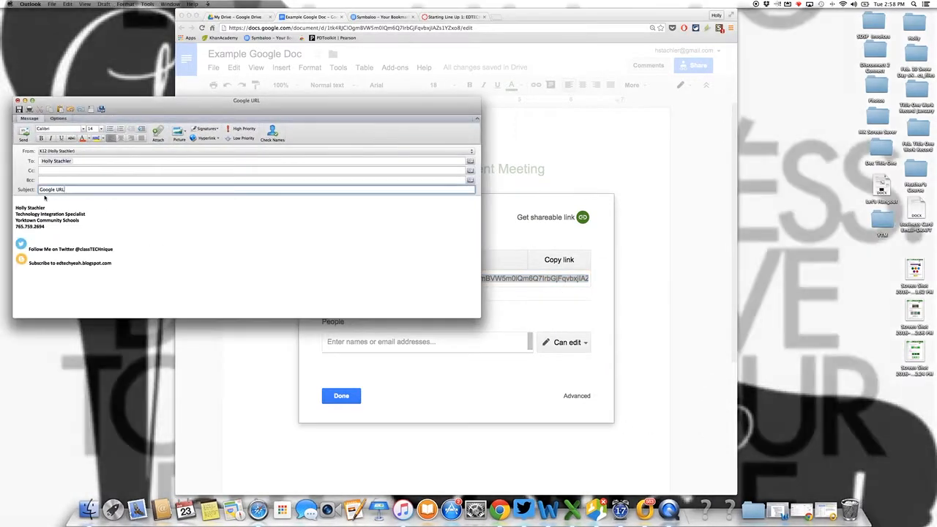
{"action": "key", "text": "super+v"}
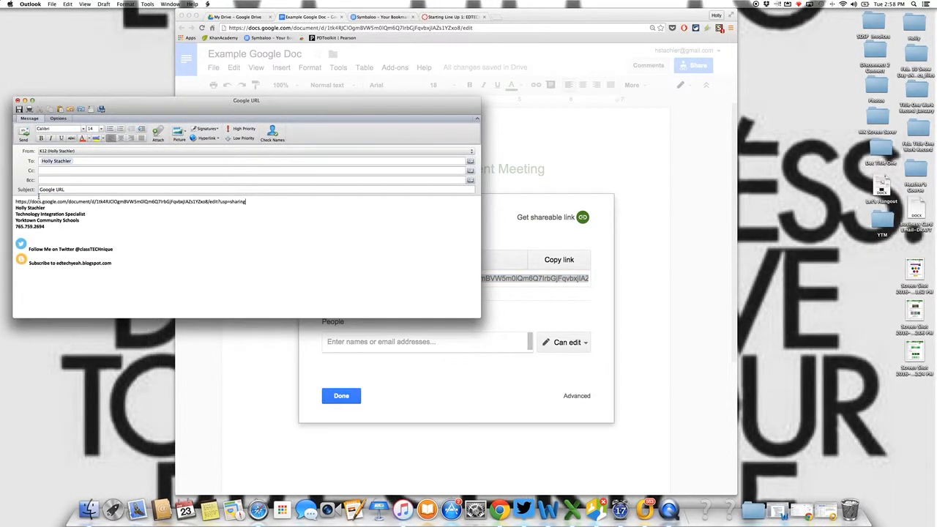
{"action": "key", "text": "Return"}
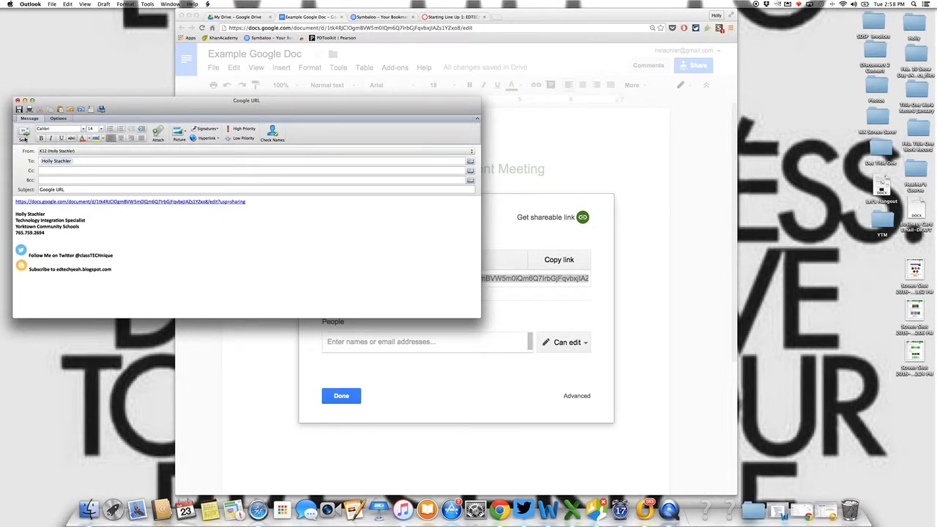
{"action": "left_click", "coordinate": [25, 136]}
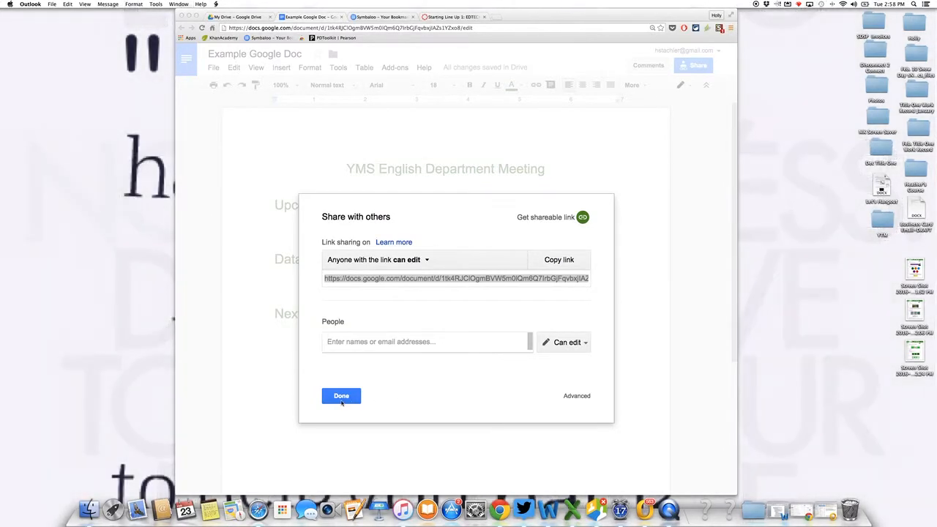
{"action": "left_click", "coordinate": [342, 402]}
{"action": "left_click", "coordinate": [342, 402]}
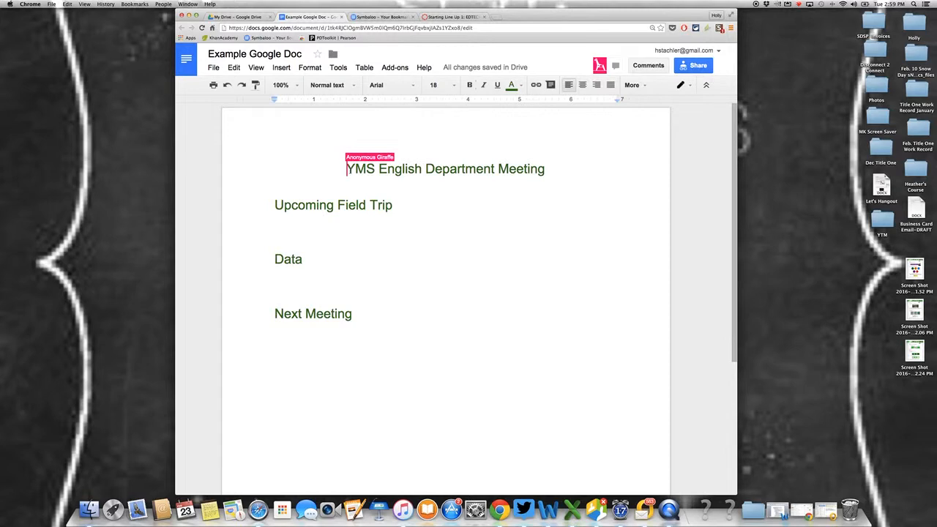
Add the line "Visit the Indiana state Museum" in black directly below "Upcoming Field Trip".
{"action": "left_click", "coordinate": [338, 247]}
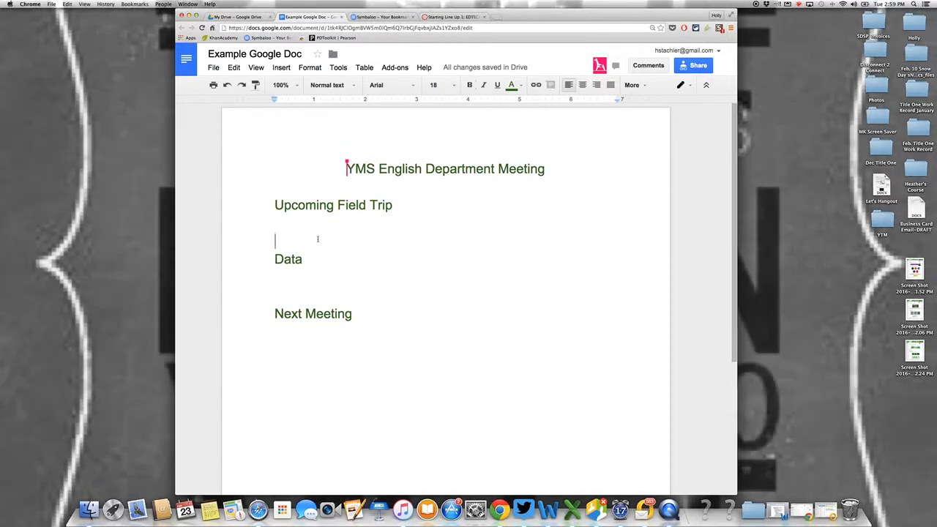
{"action": "left_click", "coordinate": [318, 225]}
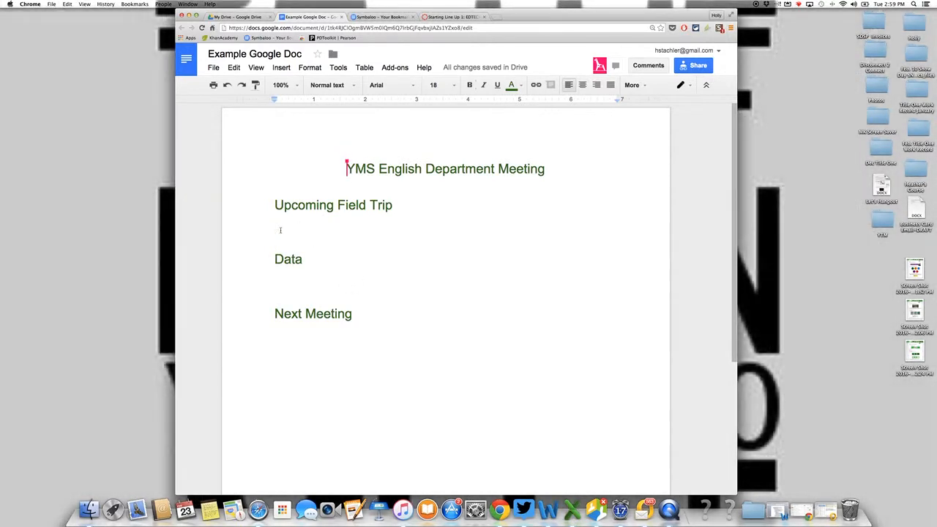
{"action": "left_click", "coordinate": [512, 85]}
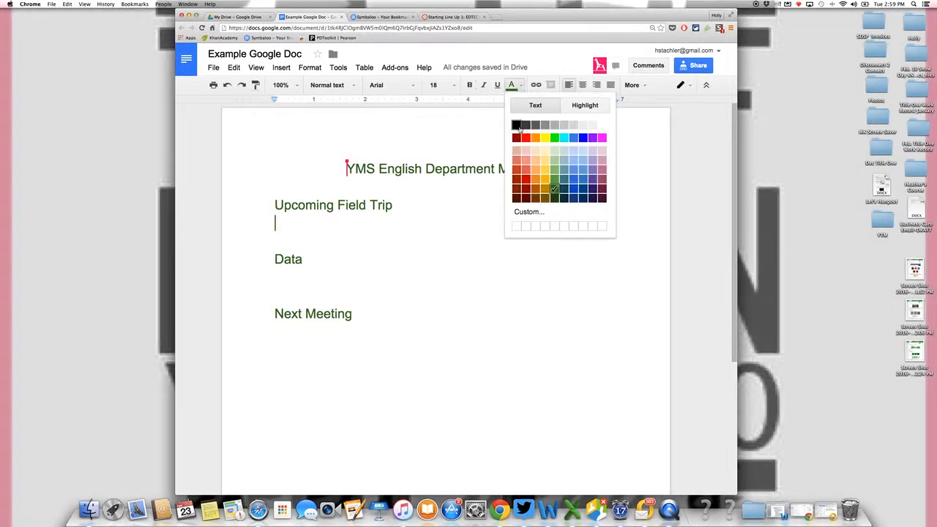
{"action": "left_click", "coordinate": [517, 125]}
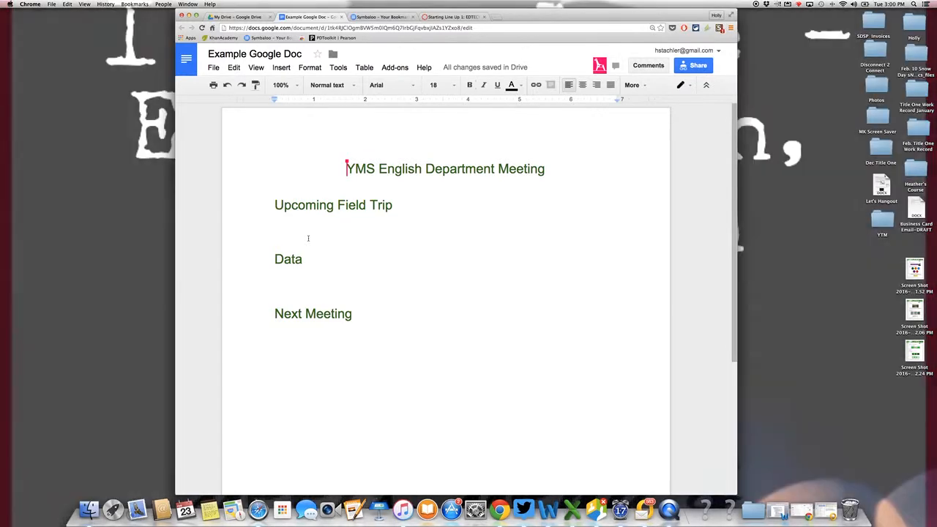
{"action": "left_click", "coordinate": [308, 238]}
{"action": "type", "text": "V"}
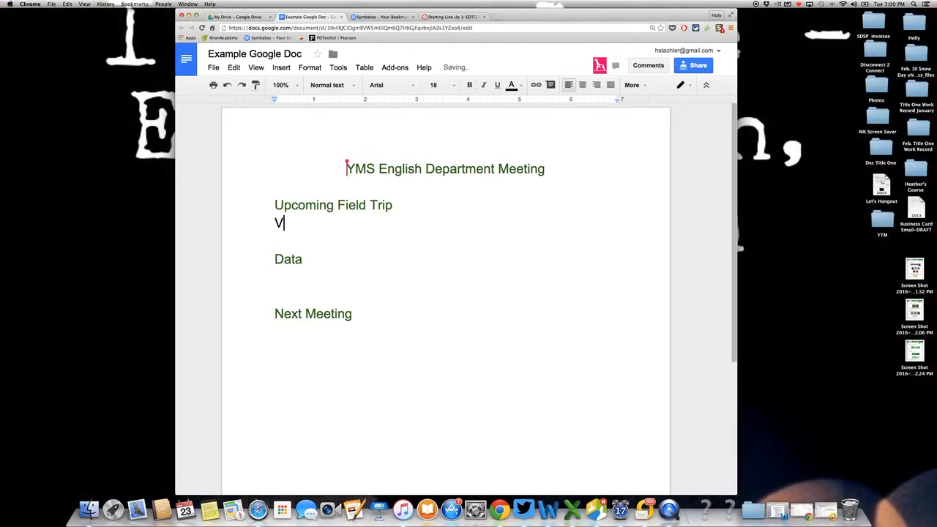
{"action": "type", "text": "isit the Indiana st"}
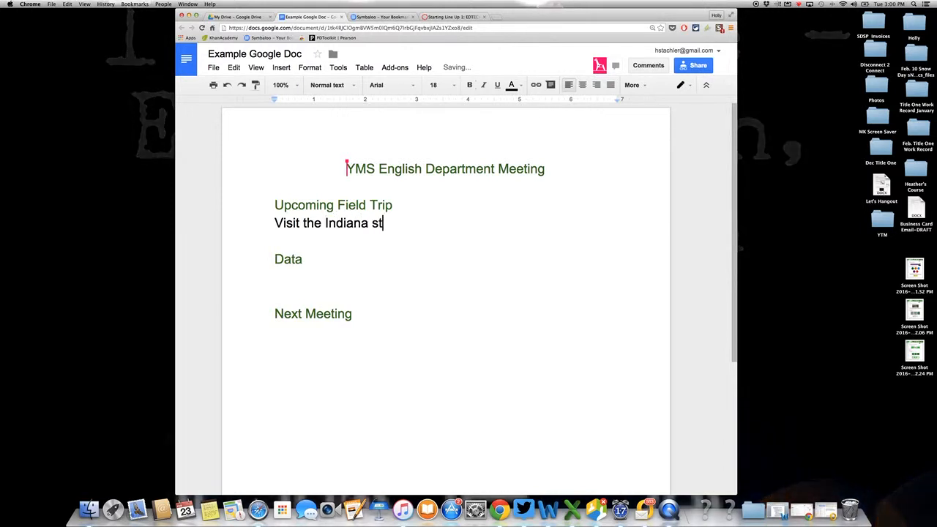
{"action": "type", "text": "ate Museu"}
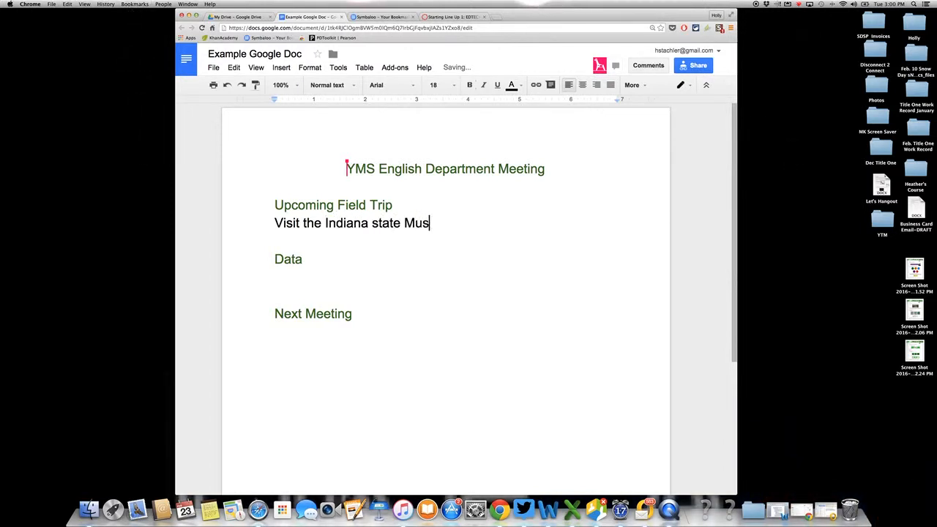
{"action": "type", "text": "m"}
Capitalize "State" in the line about visiting the Indiana museum.
{"action": "left_click", "coordinate": [378, 223]}
{"action": "key", "text": "BackSpace"}
{"action": "type", "text": "S"}
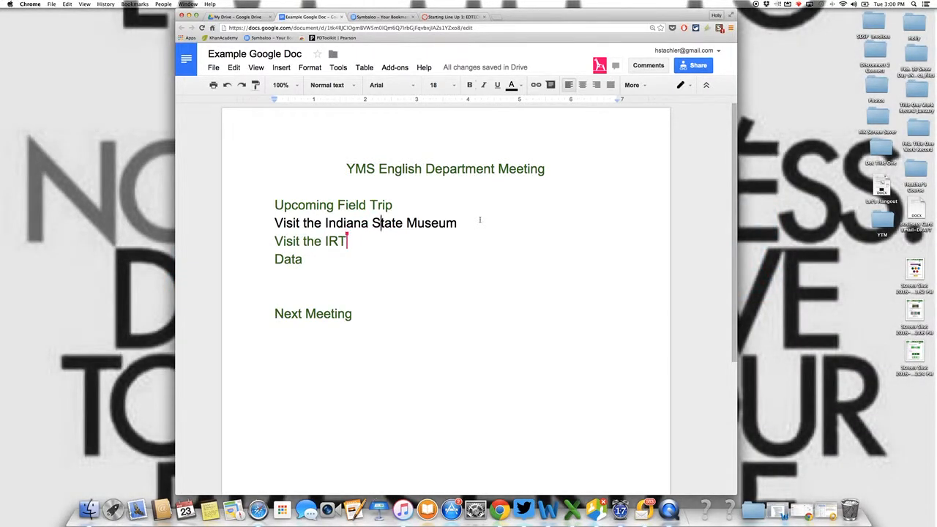
Insert two blank lines above the "Data" heading to separate it from the field trip items.
{"action": "left_click", "coordinate": [274, 270]}
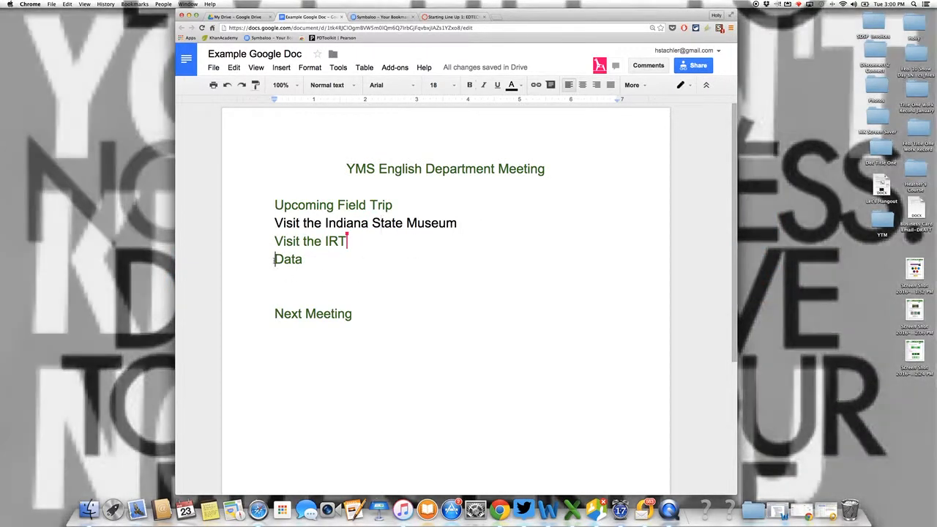
{"action": "key", "text": "Return"}
{"action": "key", "text": "Return"}
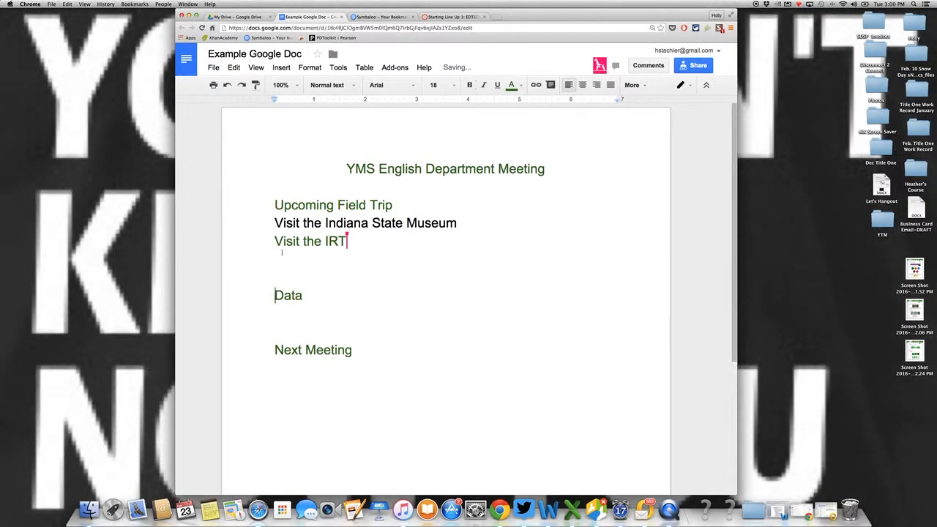
Change the text color of the line "Visit the IRT" to black.
{"action": "left_click_drag", "start_coordinate": [347, 241], "coordinate": [262, 243]}
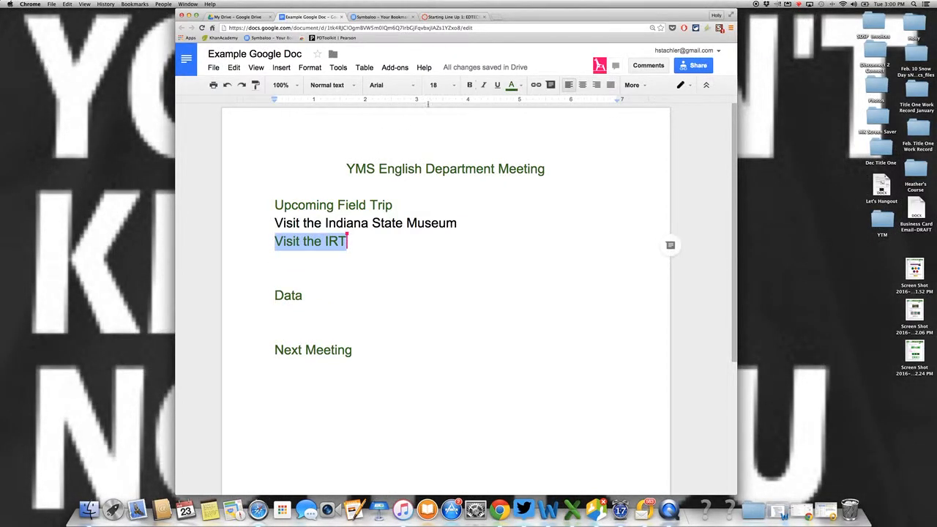
{"action": "left_click", "coordinate": [513, 85]}
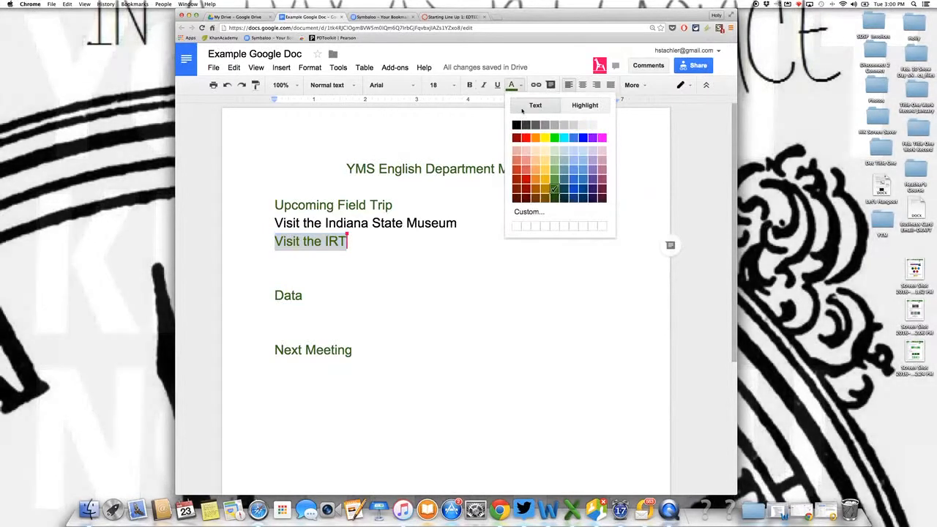
{"action": "left_click", "coordinate": [517, 124]}
{"action": "key", "text": "Right"}
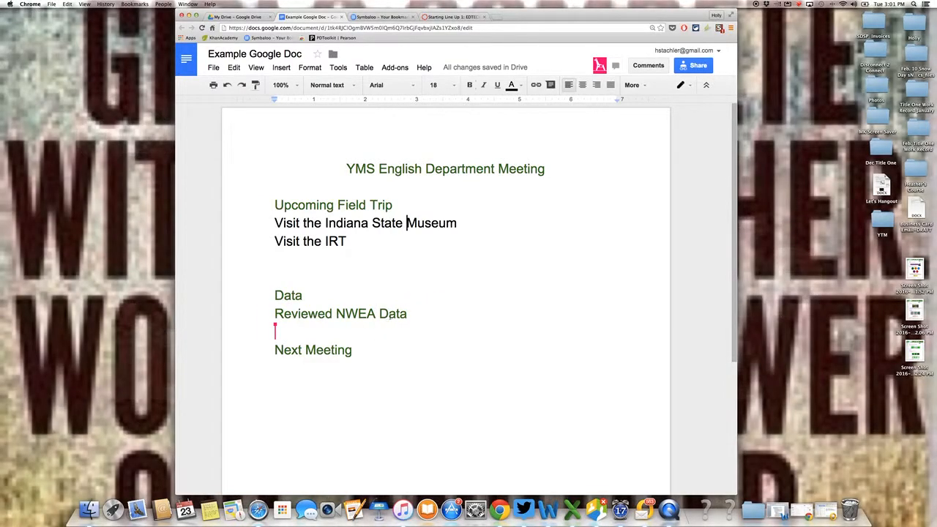
Change the text color of the line "Reviewed NWEA Data" to black.
{"action": "left_click_drag", "start_coordinate": [410, 314], "coordinate": [239, 312]}
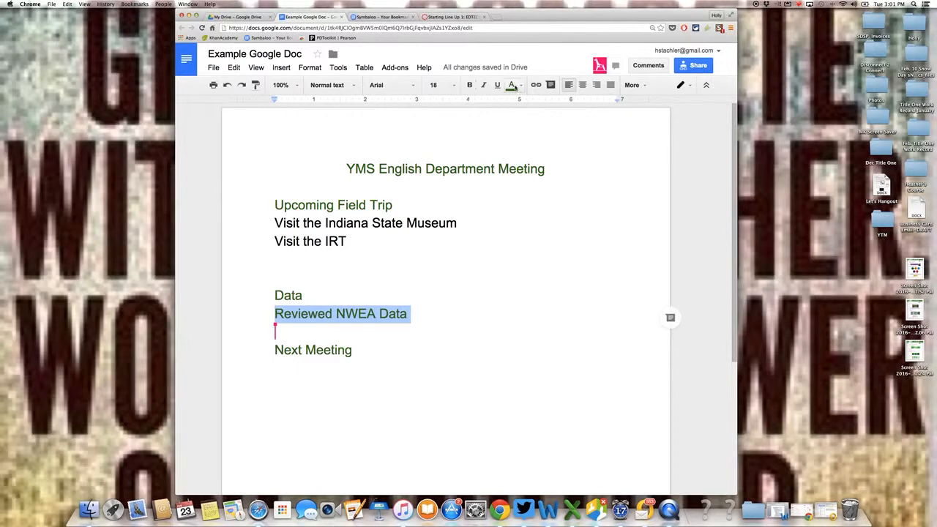
{"action": "left_click", "coordinate": [516, 86]}
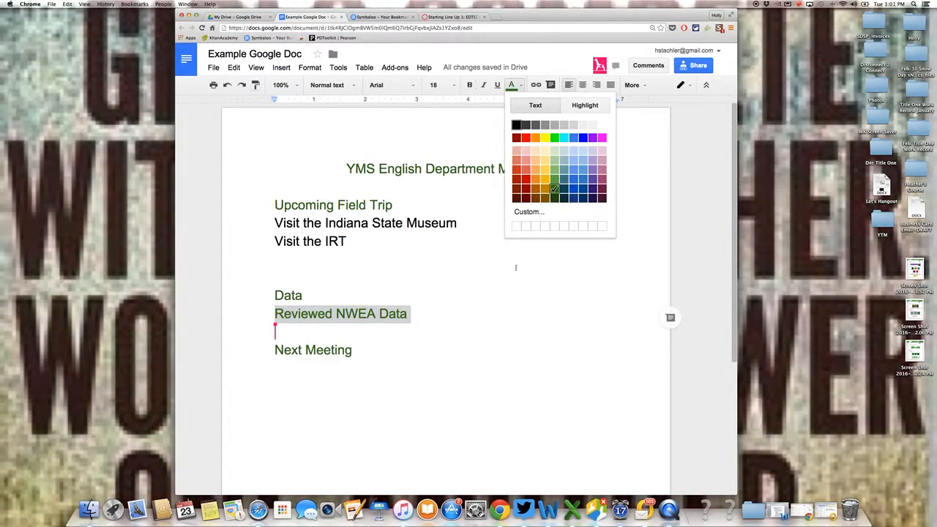
{"action": "left_click", "coordinate": [516, 126]}
{"action": "left_click", "coordinate": [460, 334]}
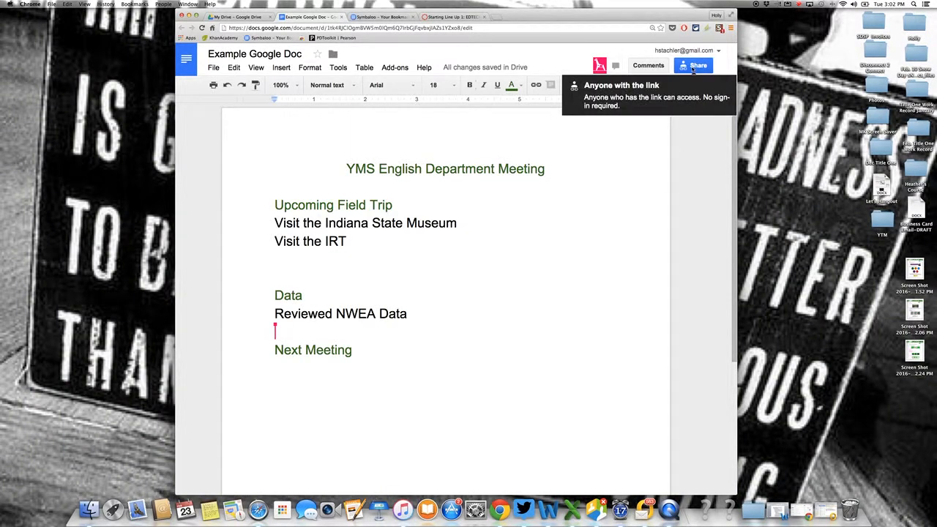
Change link sharing so anyone with the link can view, and select the sharing link before closing the settings.
{"action": "left_click", "coordinate": [692, 66]}
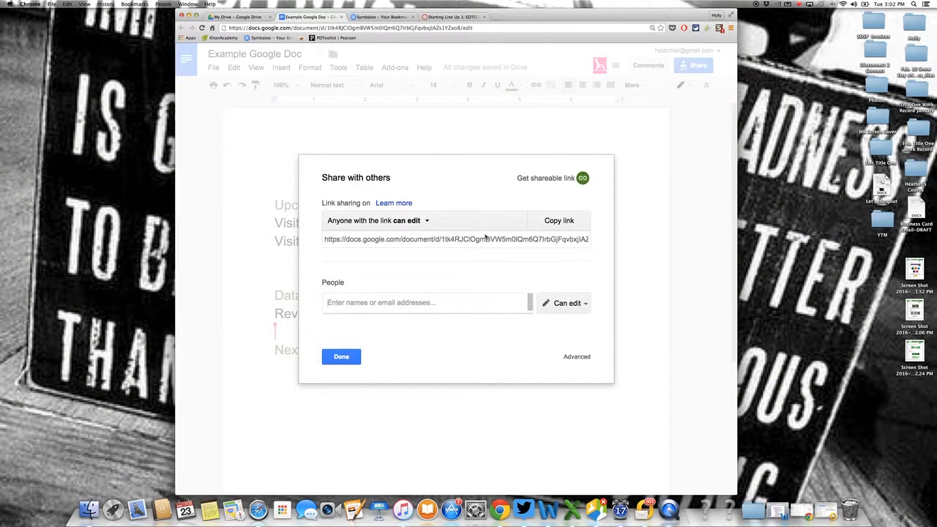
{"action": "left_click", "coordinate": [419, 221]}
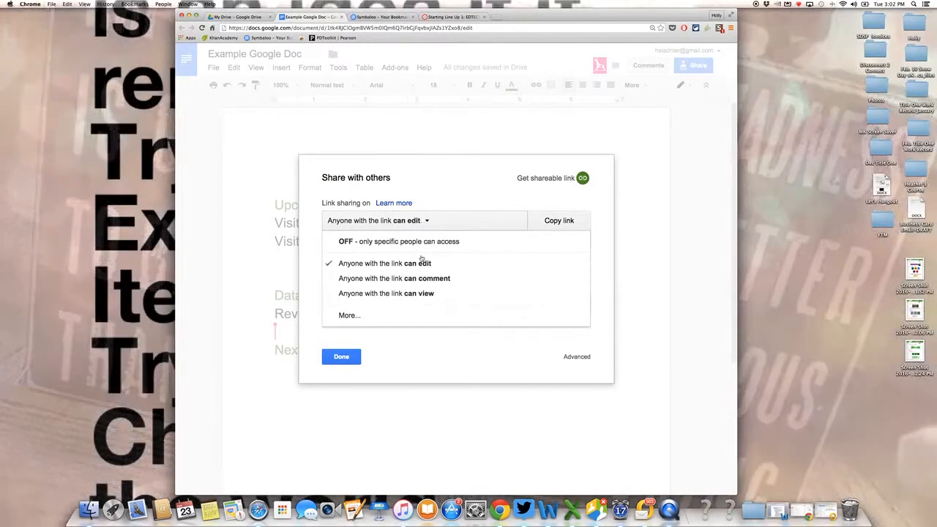
{"action": "left_click", "coordinate": [423, 293]}
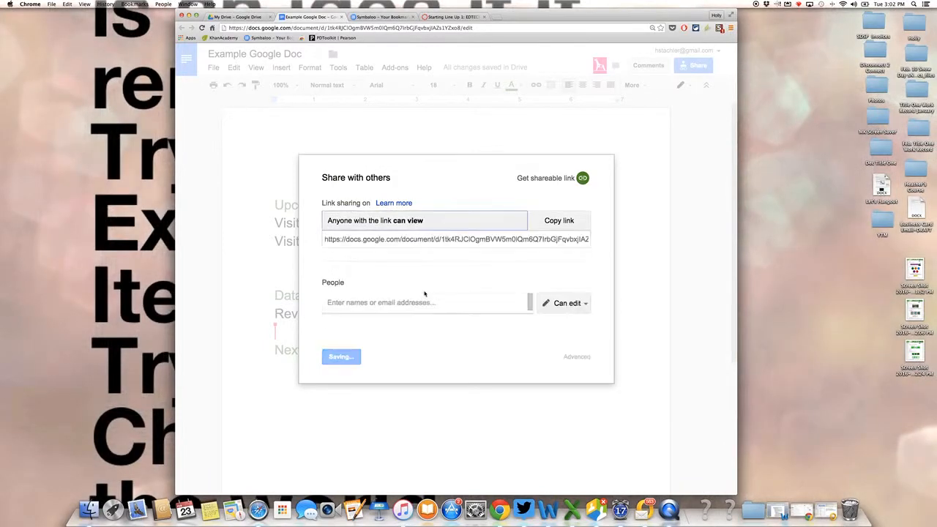
{"action": "left_click", "coordinate": [423, 240]}
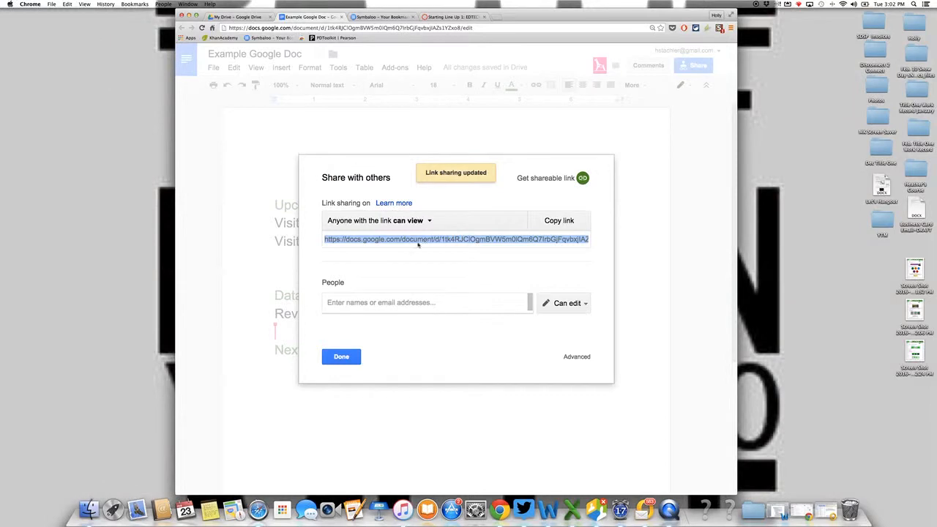
{"action": "left_click", "coordinate": [341, 356]}
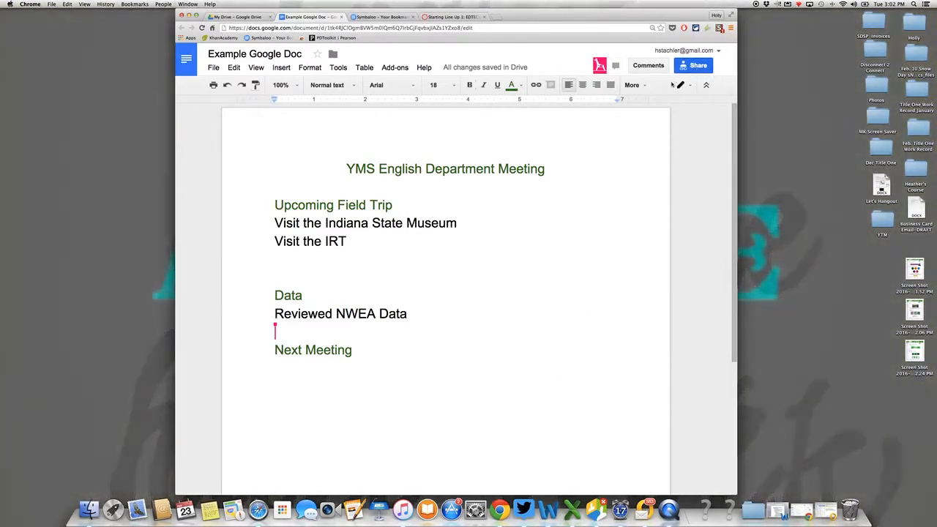
Change link sharing so anyone with the link can comment, and close the sharing settings.
{"action": "left_click", "coordinate": [693, 65]}
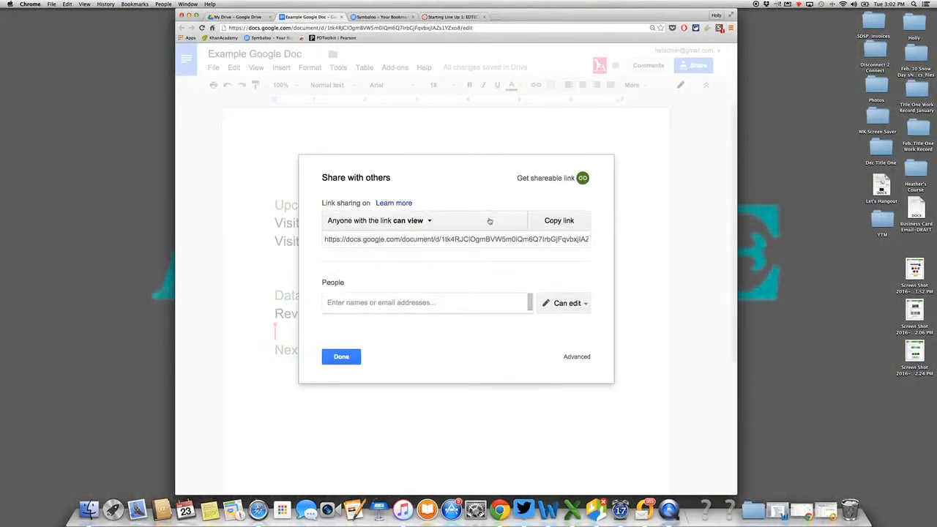
{"action": "left_click", "coordinate": [428, 223]}
{"action": "left_click", "coordinate": [423, 278]}
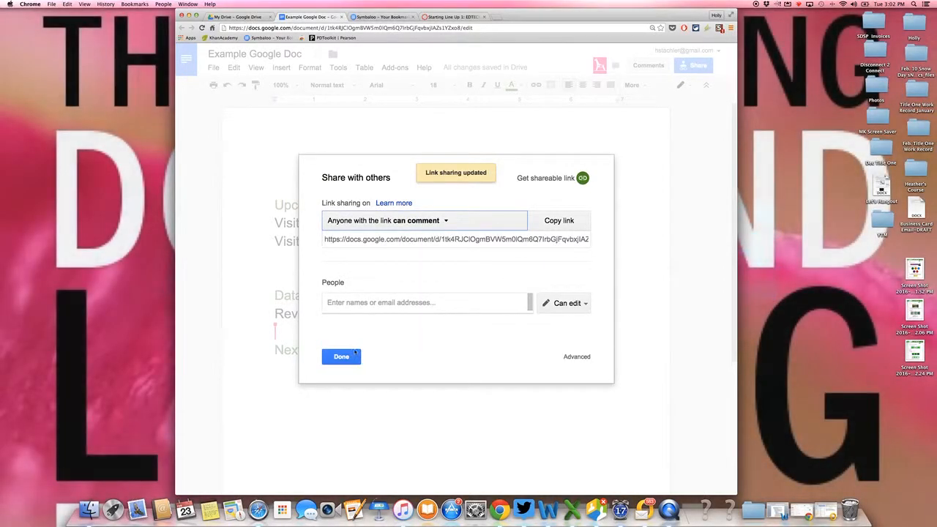
{"action": "left_click", "coordinate": [341, 356]}
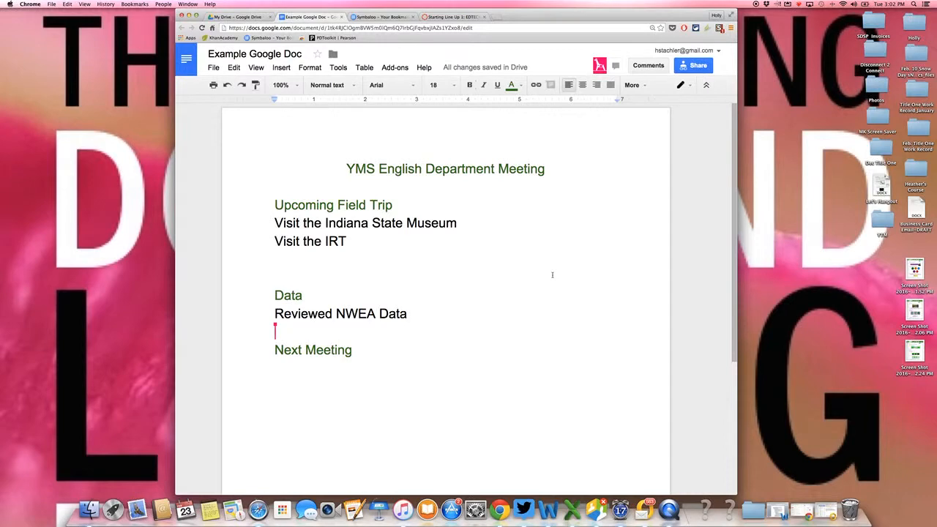